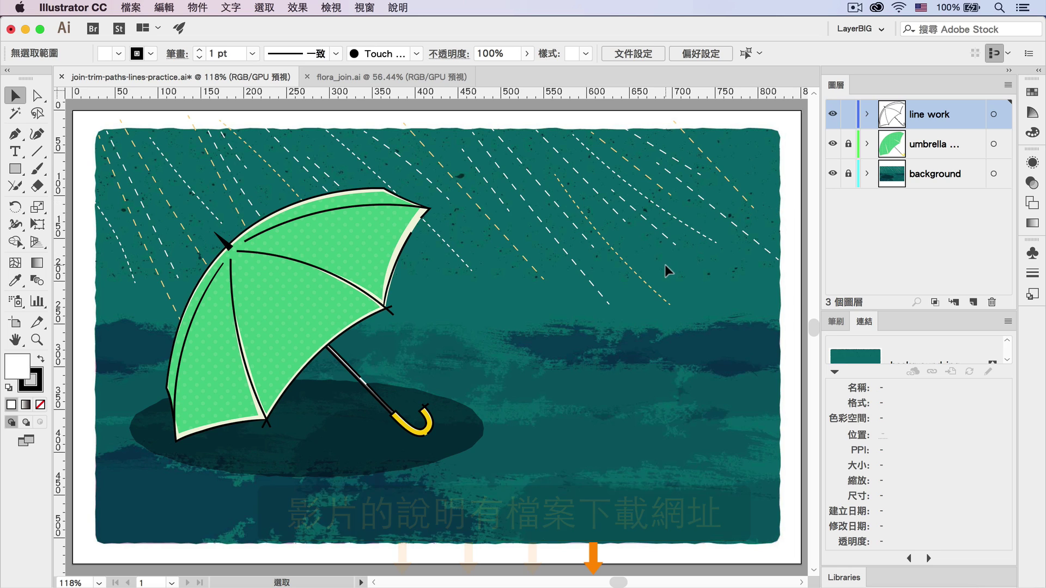
# Zoom in on the crossing lines at the umbrella's right tip and show the Layers panel
pyautogui.click(37, 340)
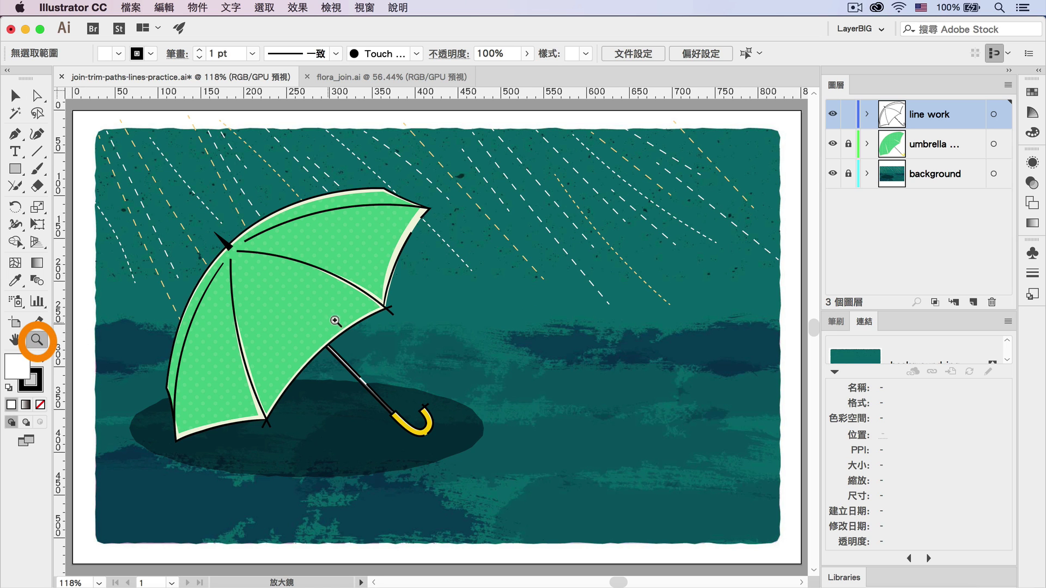
pyautogui.moveTo(358, 294); pyautogui.dragTo(579, 395)
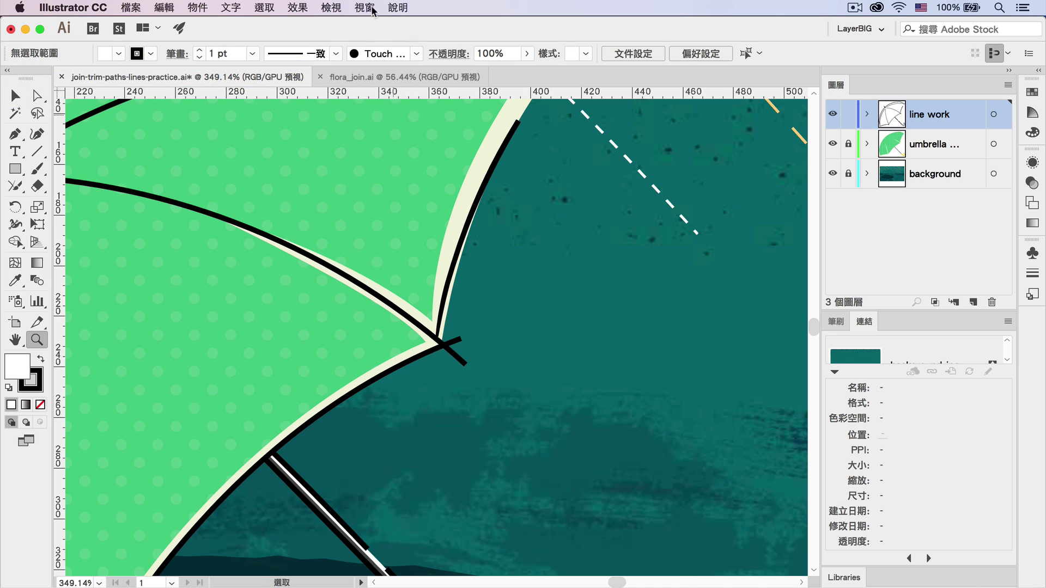
pyautogui.click(374, 9)
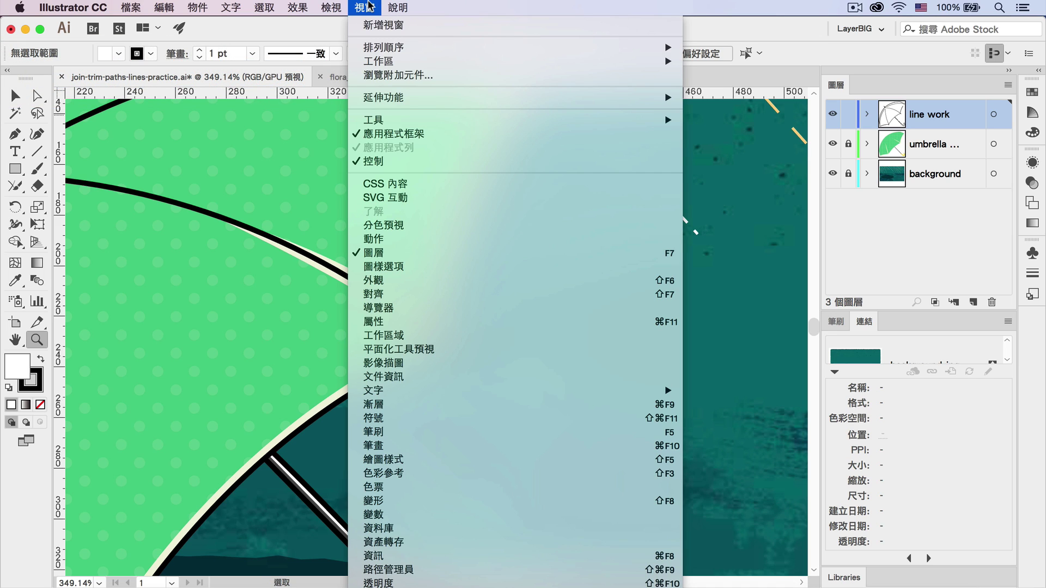
pyautogui.click(431, 256)
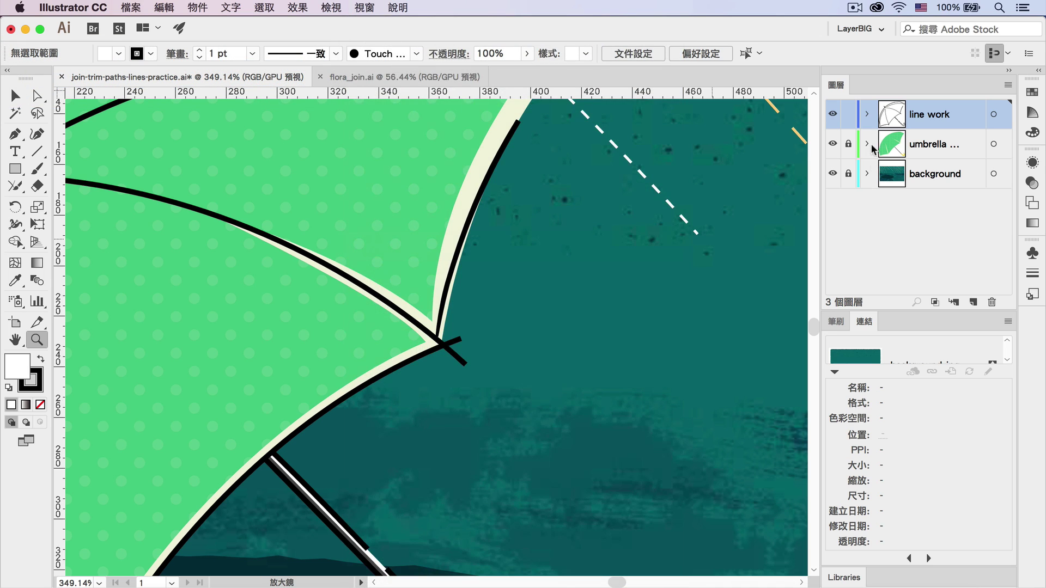
# Hide the green umbrella and teal background layers, leaving only the black line work visible
pyautogui.click(833, 145)
pyautogui.click(833, 173)
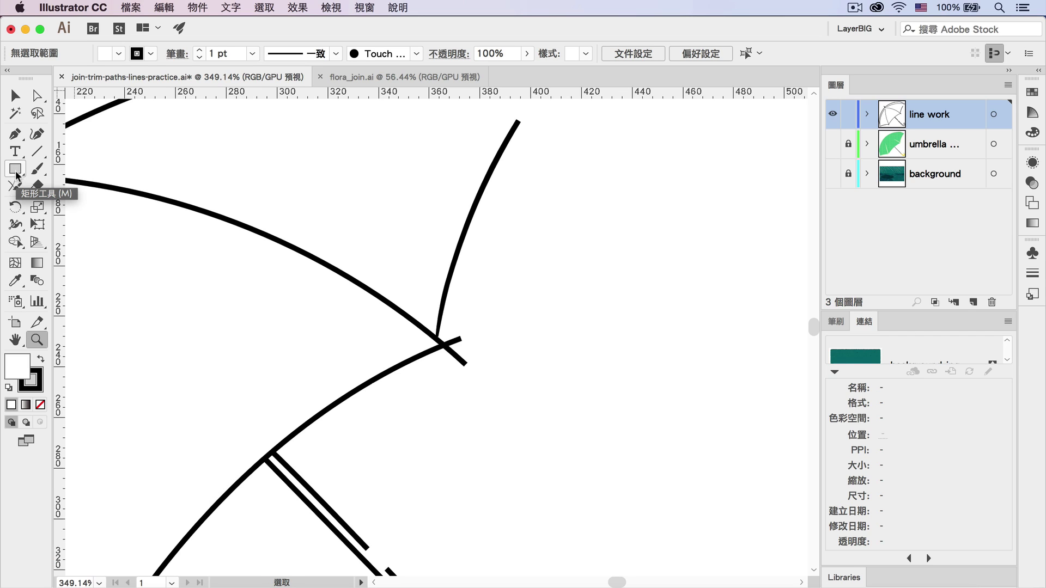
pyautogui.click(14, 186)
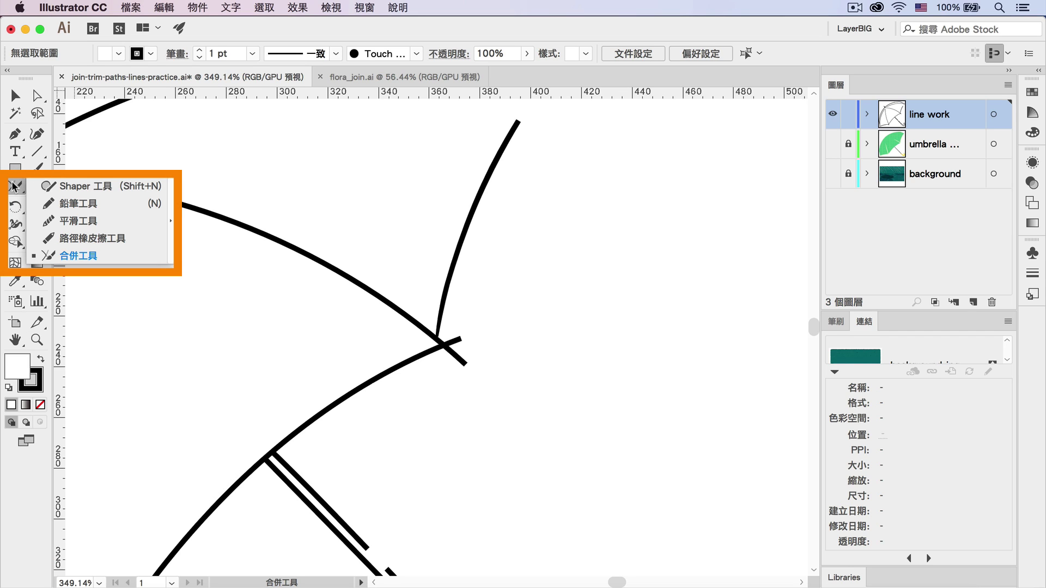
# Join the overshooting line ends at the panel's right, lower and top-left corners into clean corners
pyautogui.click(95, 263)
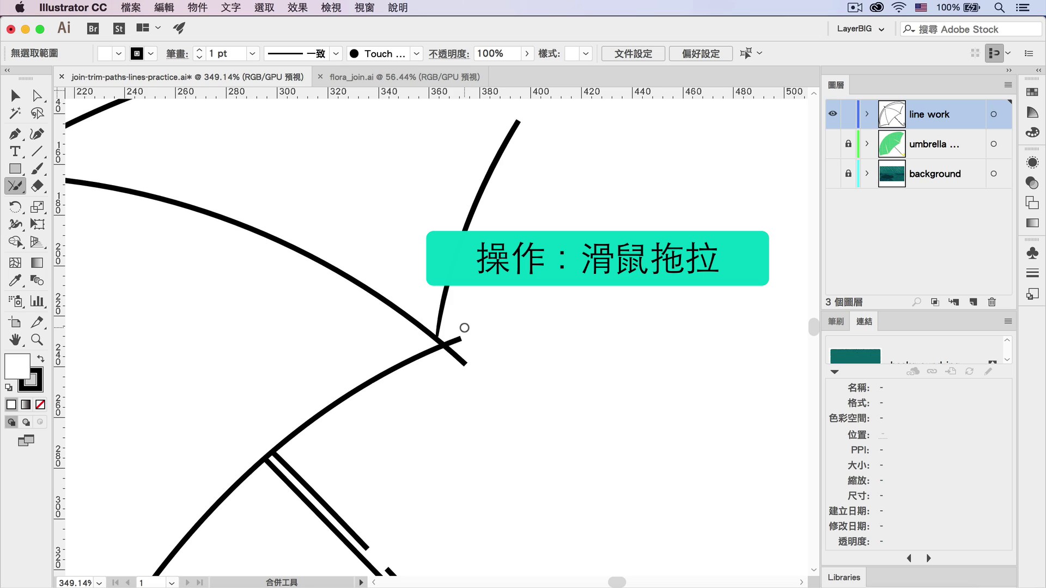
pyautogui.moveTo(464, 328); pyautogui.dragTo(469, 376)
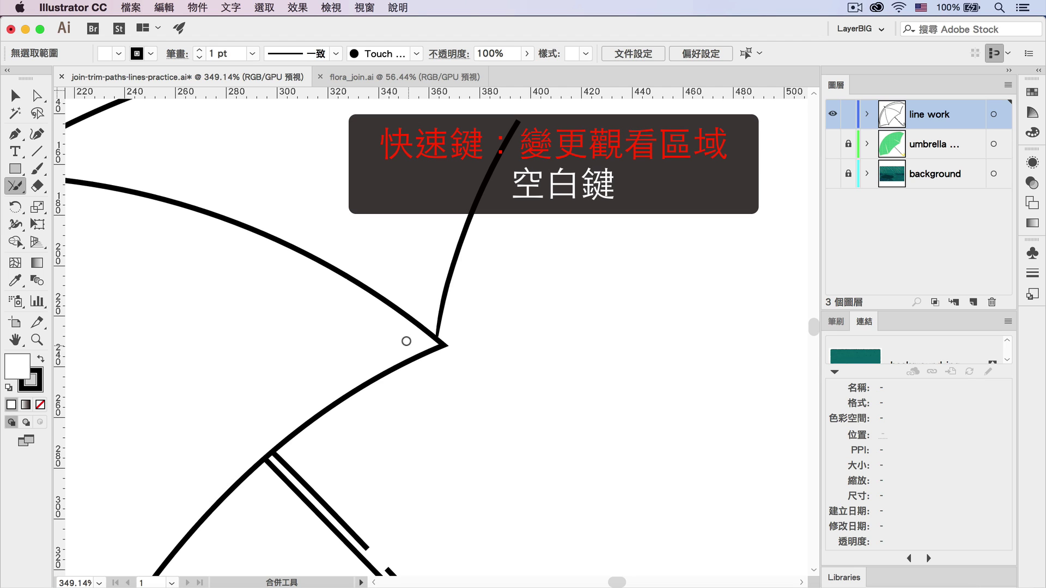
pyautogui.press('space')
pyautogui.moveTo(222, 327)
pyautogui.mouseDown()
pyautogui.moveTo(460, 283)
pyautogui.moveTo(507, 305)
pyautogui.moveTo(484, 251)
pyautogui.moveTo(482, 188)
pyautogui.mouseUp()
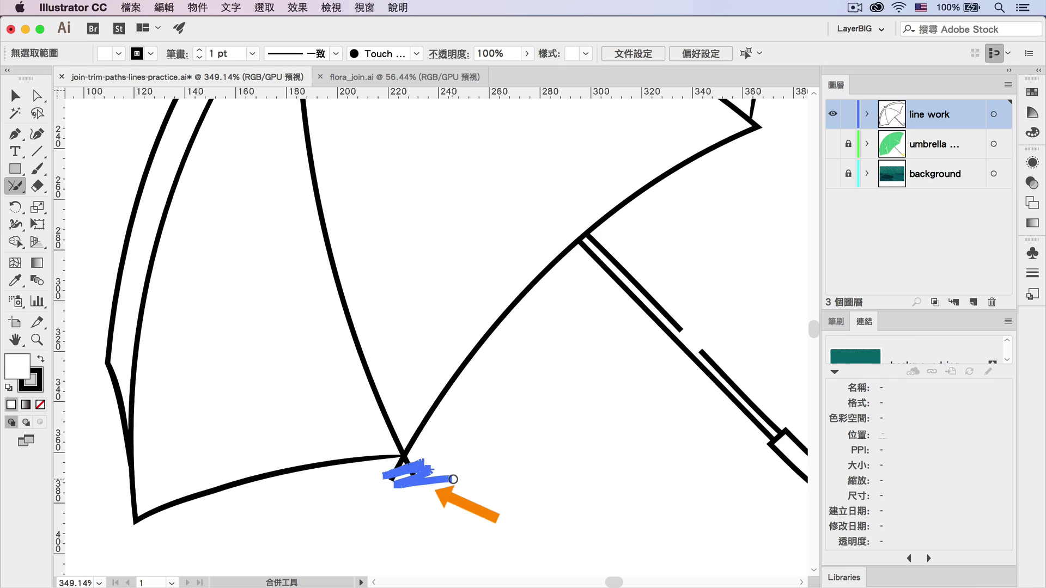
pyautogui.moveTo(409, 466); pyautogui.dragTo(444, 479)
pyautogui.press('space')
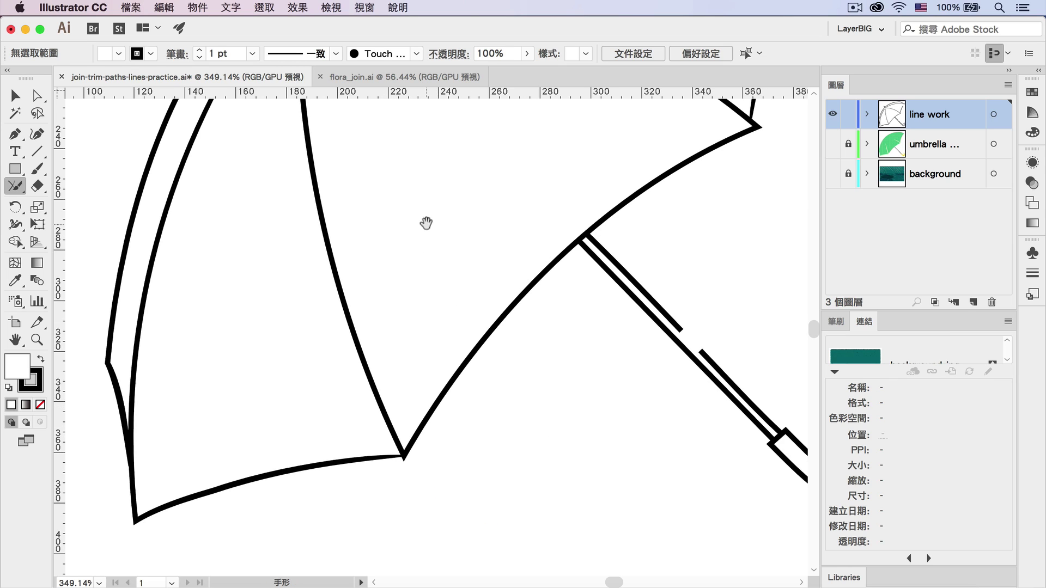
pyautogui.moveTo(430, 192); pyautogui.dragTo(427, 408)
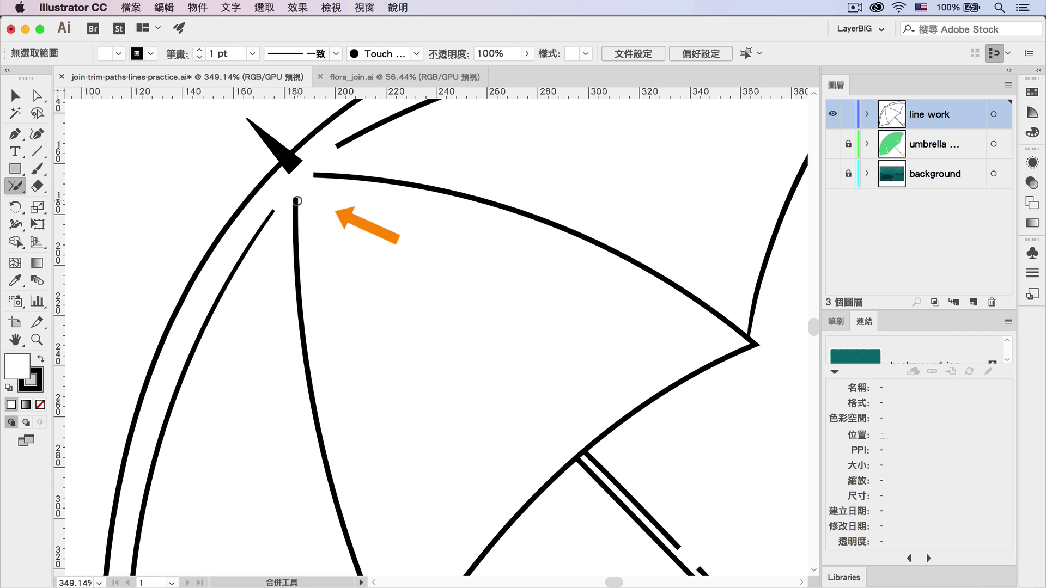
pyautogui.moveTo(295, 203); pyautogui.dragTo(321, 176)
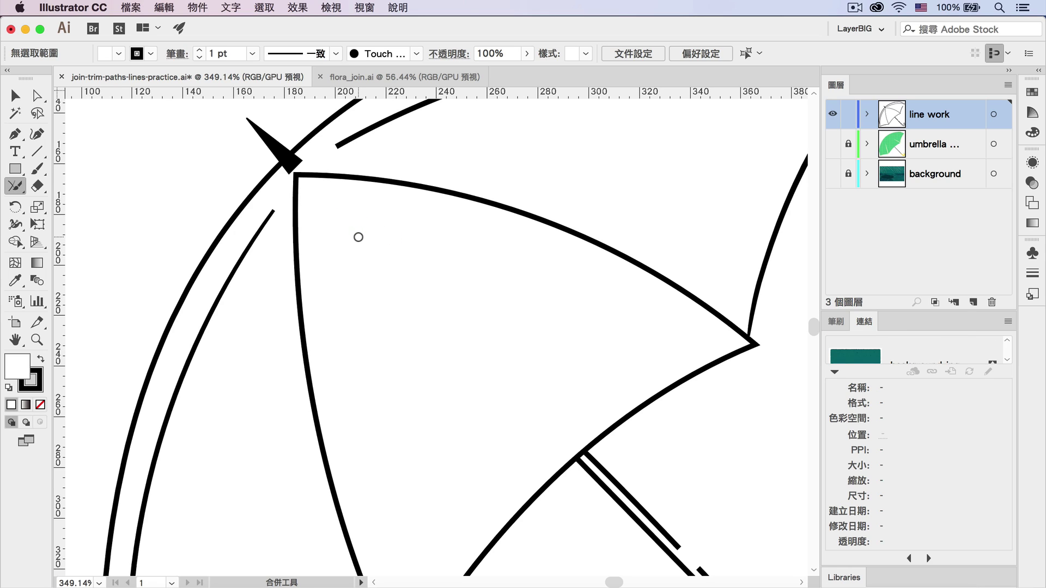
# Fill the joined umbrella panel outline with the green swatch
pyautogui.click(16, 96)
pyautogui.click(16, 98)
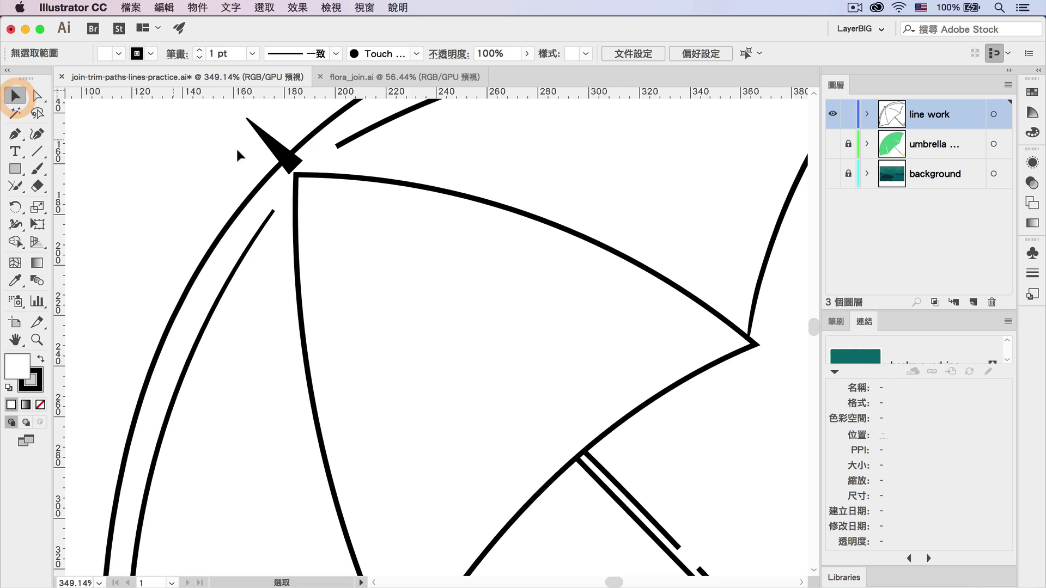
pyautogui.click(340, 177)
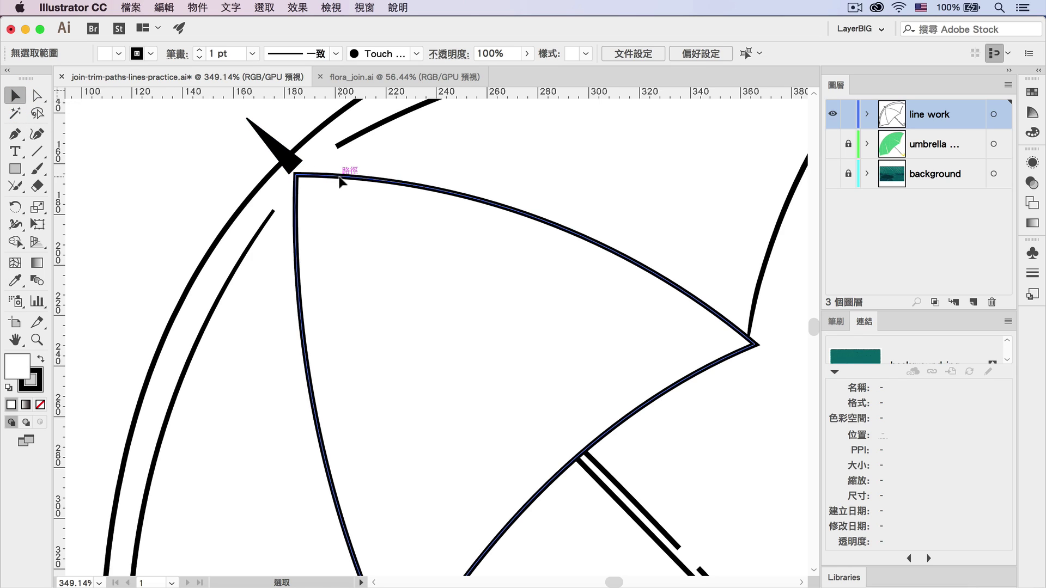
pyautogui.click(339, 177)
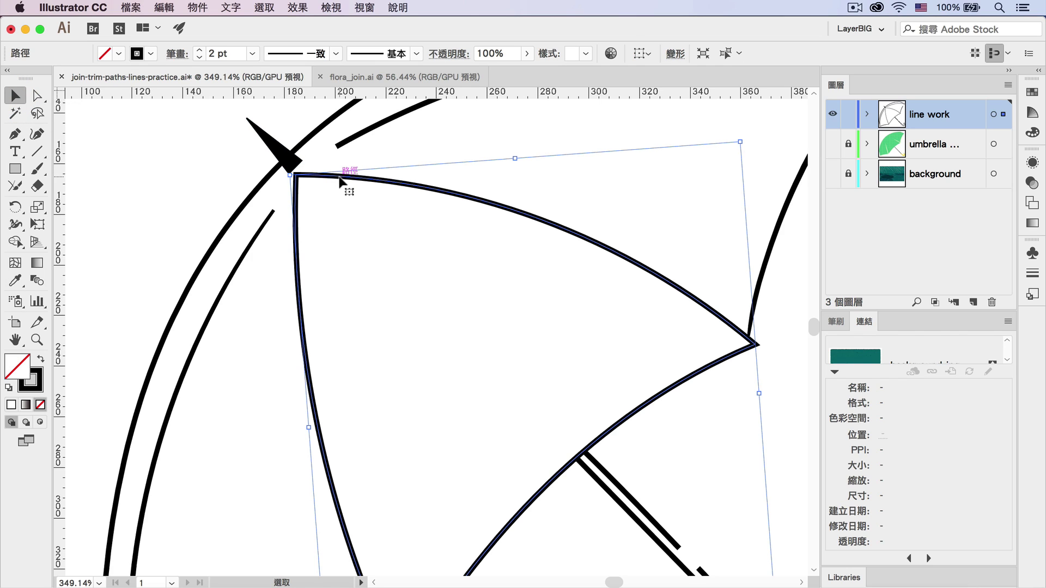
pyautogui.click(120, 53)
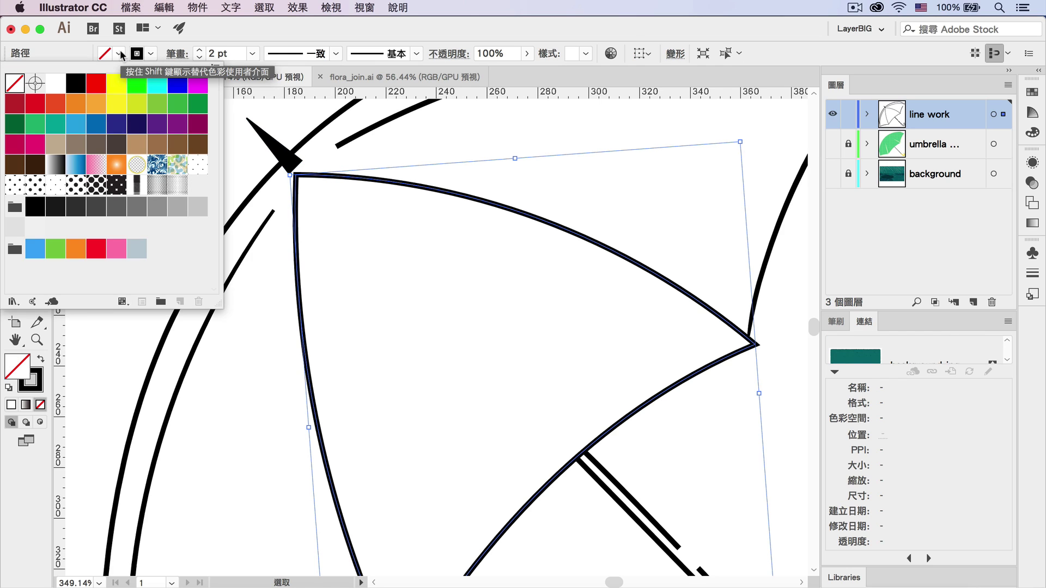
pyautogui.click(55, 250)
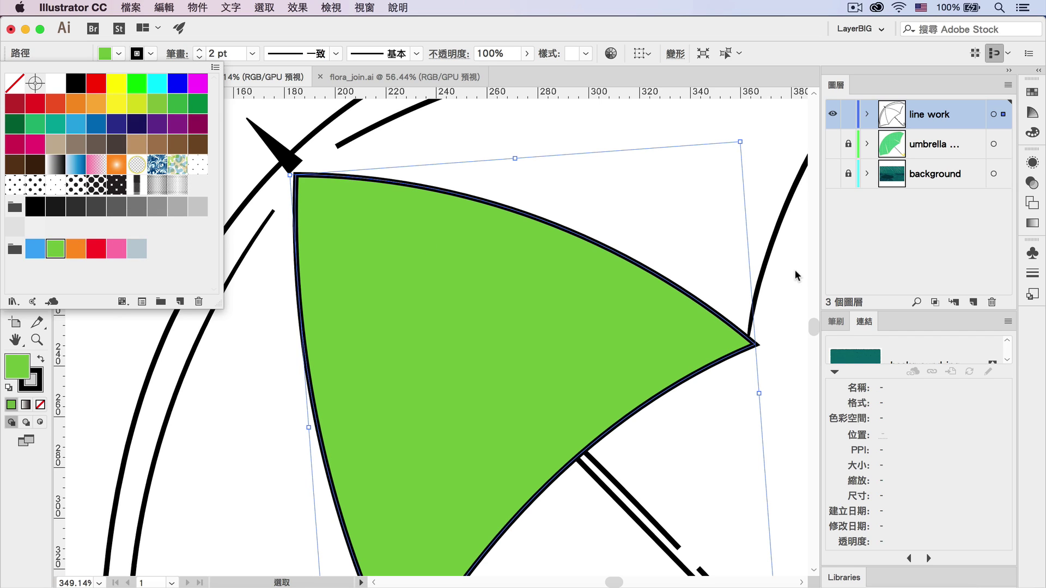
# Deselect the green panel and bring the flora_join.ai document to the front
pyautogui.click(839, 143)
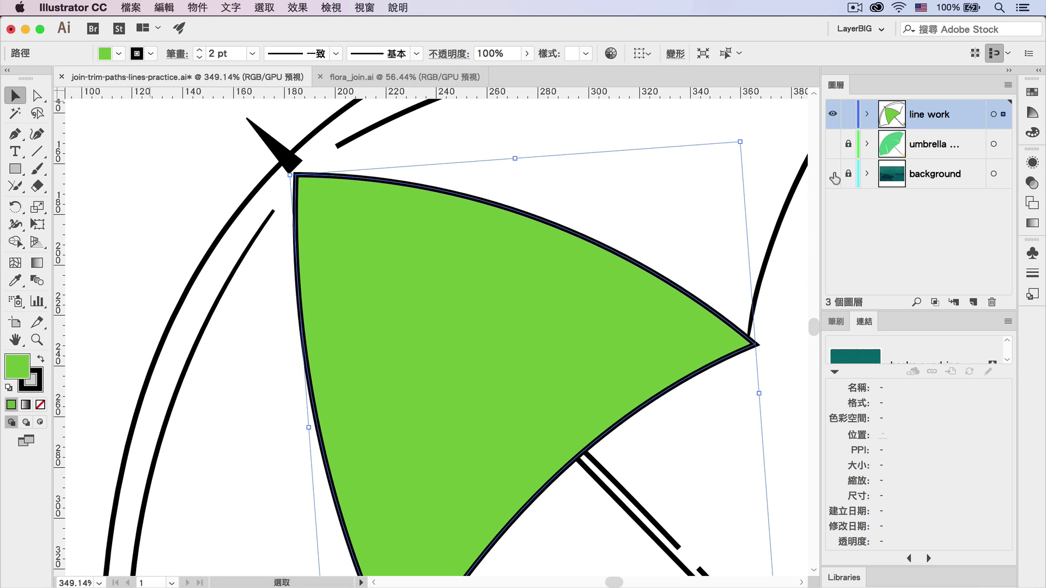
pyautogui.click(803, 204)
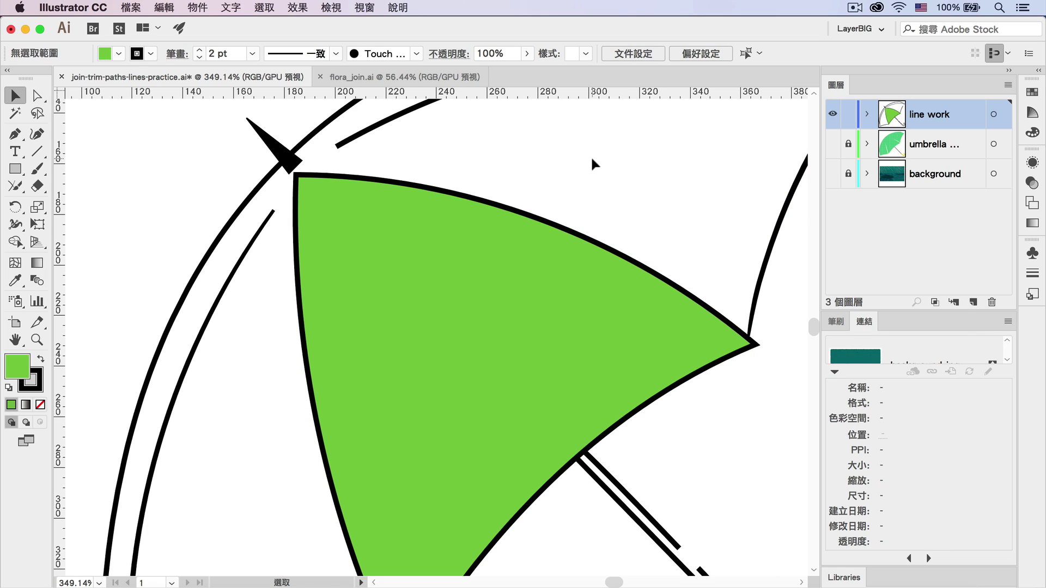
pyautogui.click(381, 75)
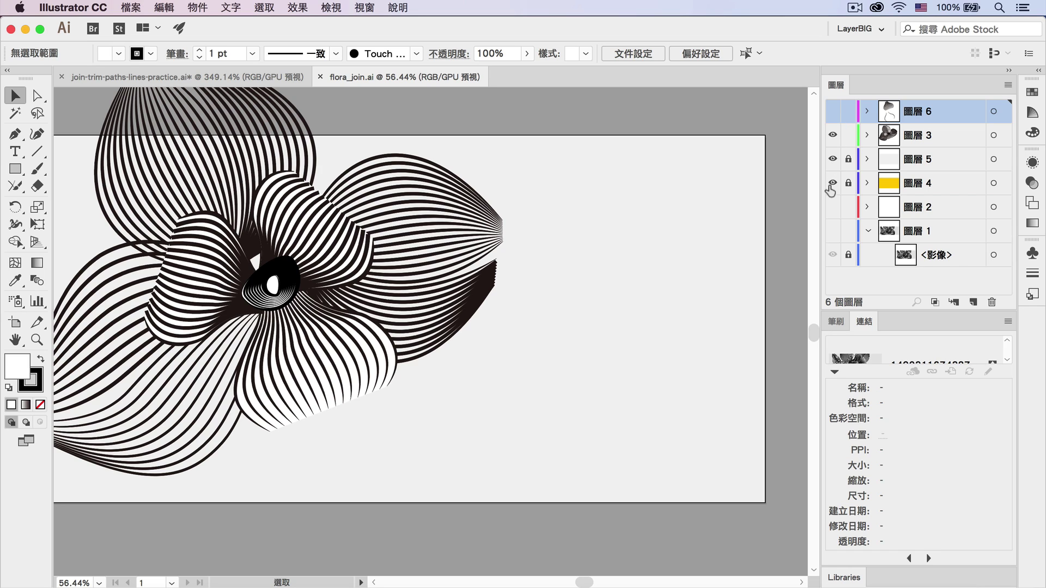
# Hide Layer 5's white cover and show Layer 6's striped petal and loose curves
pyautogui.click(833, 159)
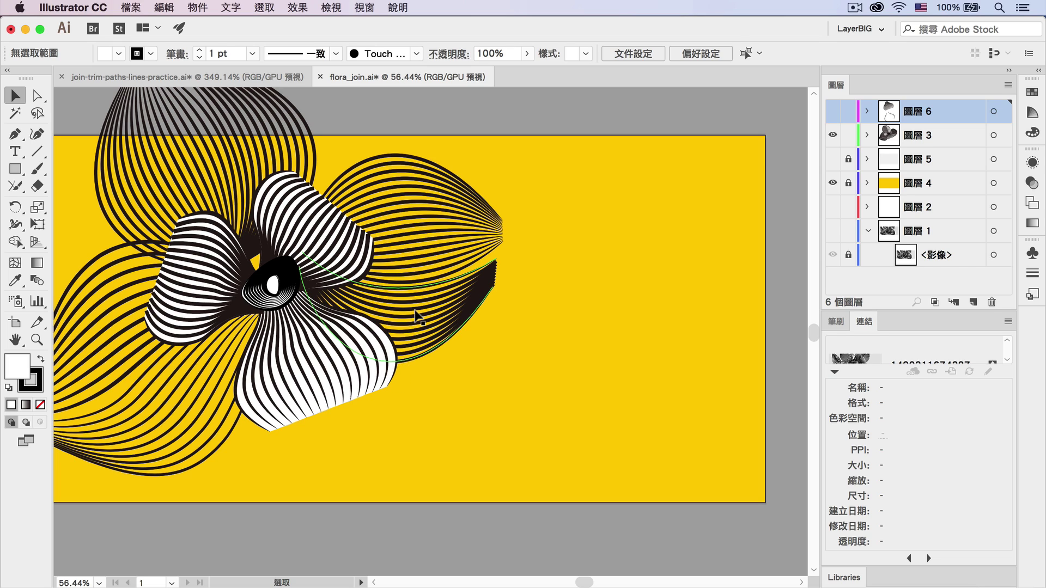
pyautogui.click(833, 111)
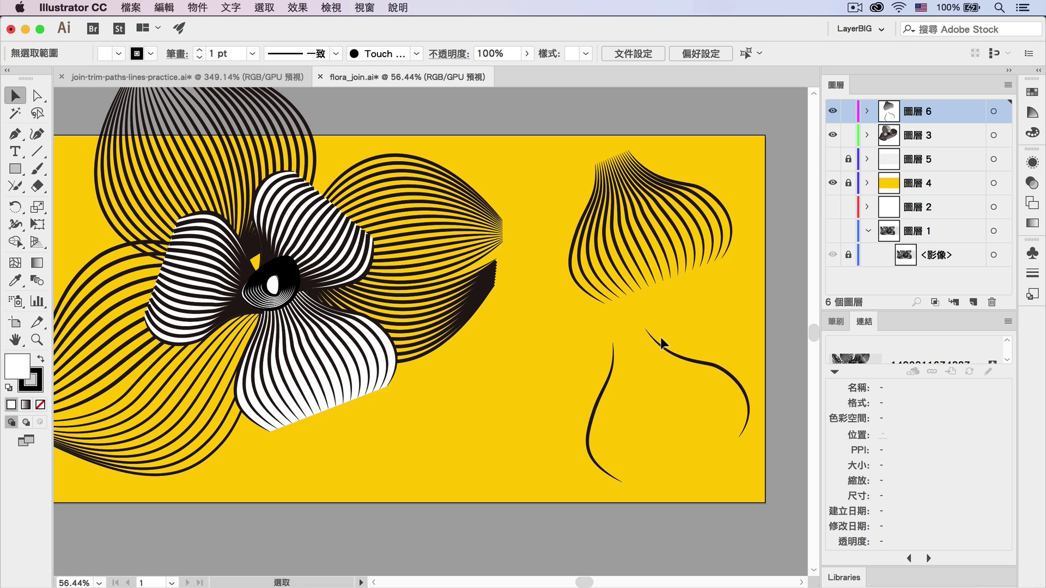
# Join the two loose curves at their upper endpoints with Object > Path > Join
pyautogui.click(40, 98)
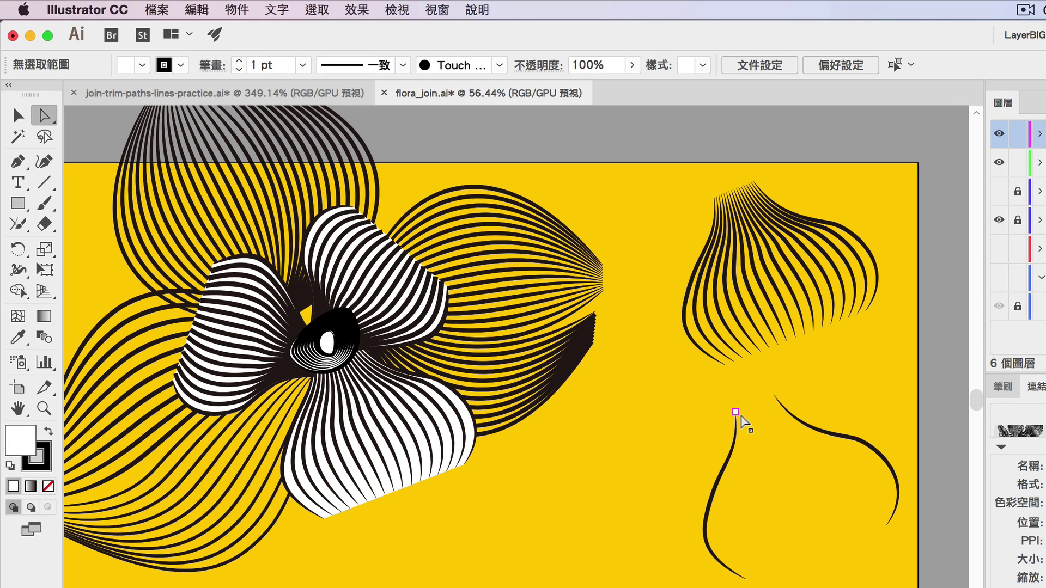
pyautogui.moveTo(713, 383); pyautogui.dragTo(819, 432)
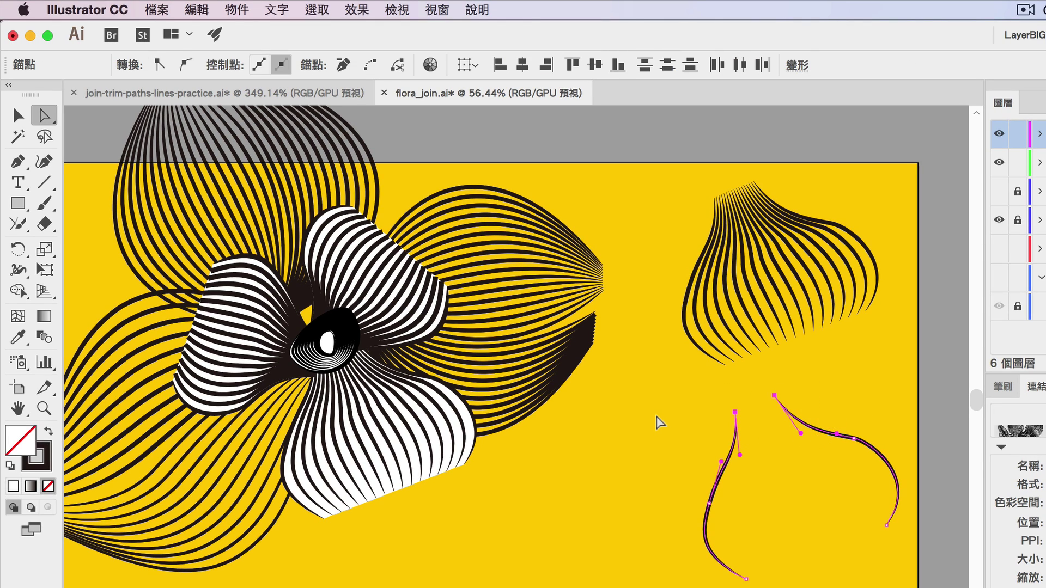
pyautogui.click(242, 9)
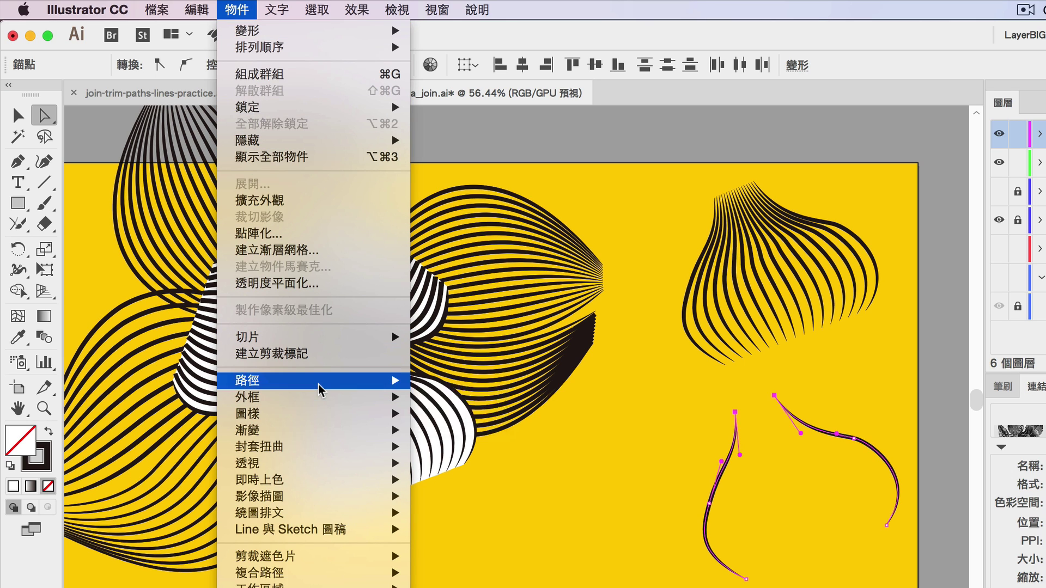
pyautogui.moveTo(248, 380)
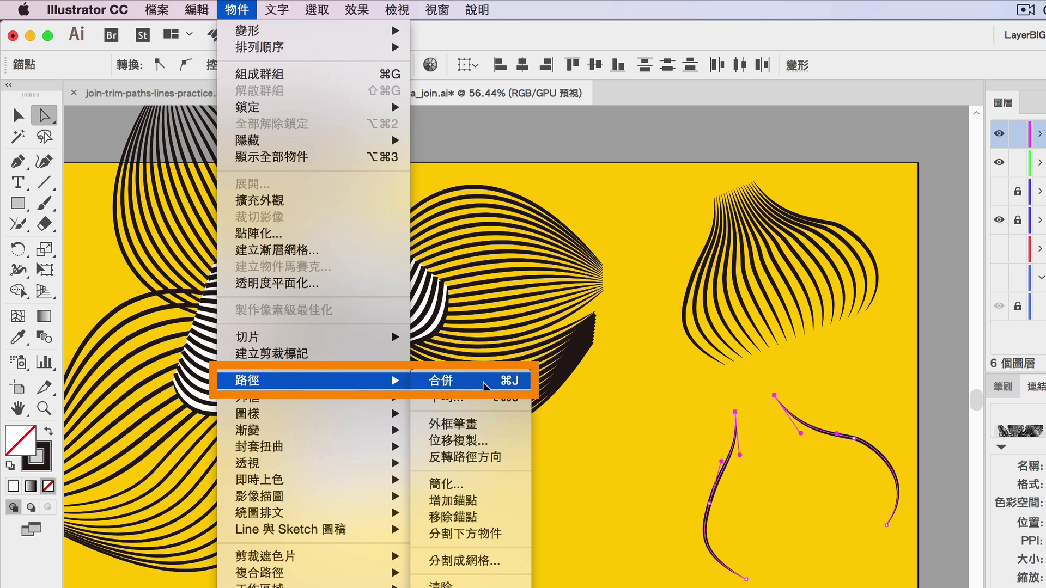
pyautogui.click(485, 383)
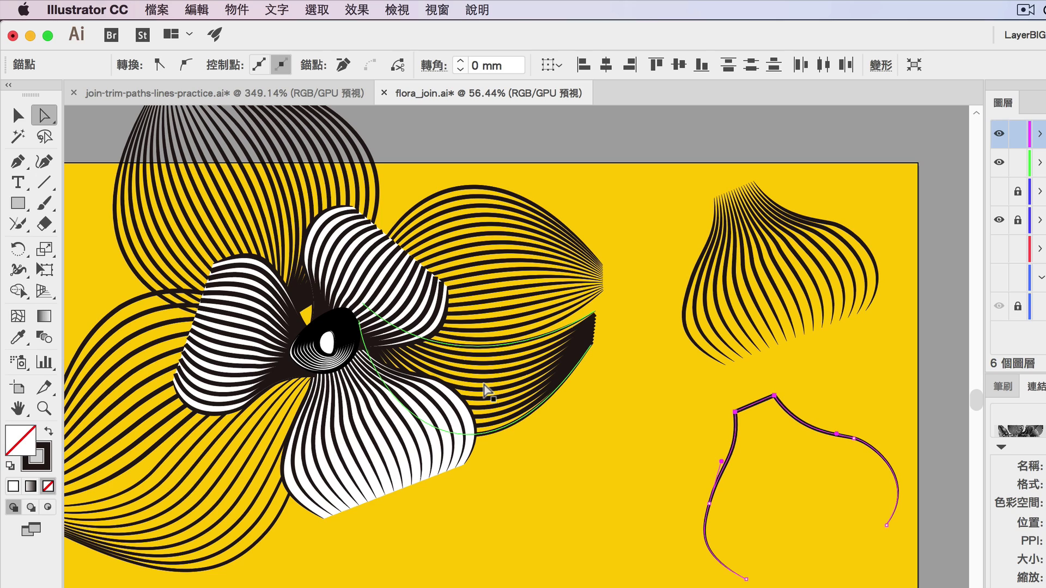
pyautogui.click(581, 437)
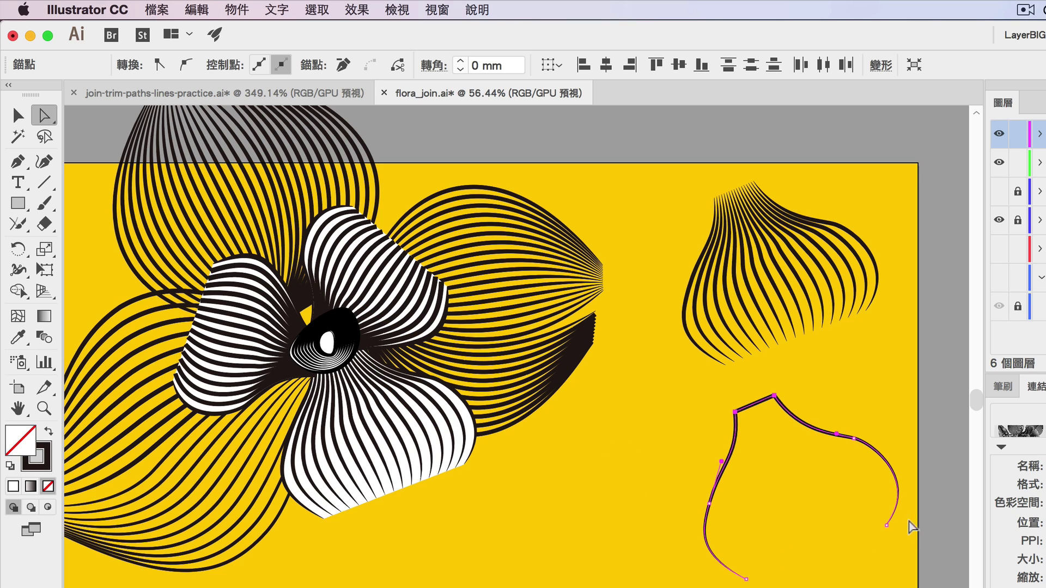
# Join the two bottom endpoints to close the petal outline
pyautogui.moveTo(910, 518); pyautogui.dragTo(746, 577)
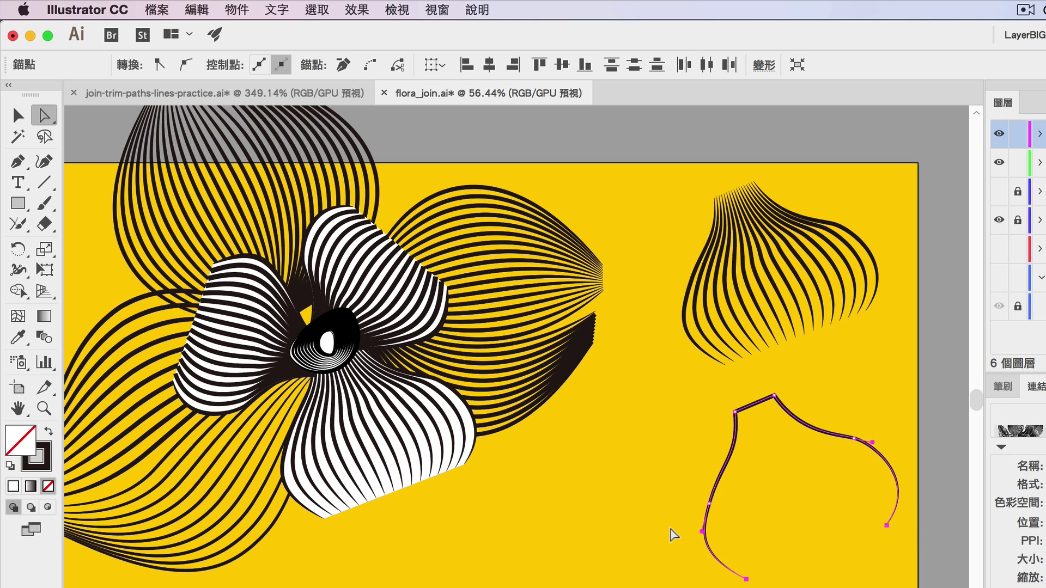
pyautogui.click(237, 9)
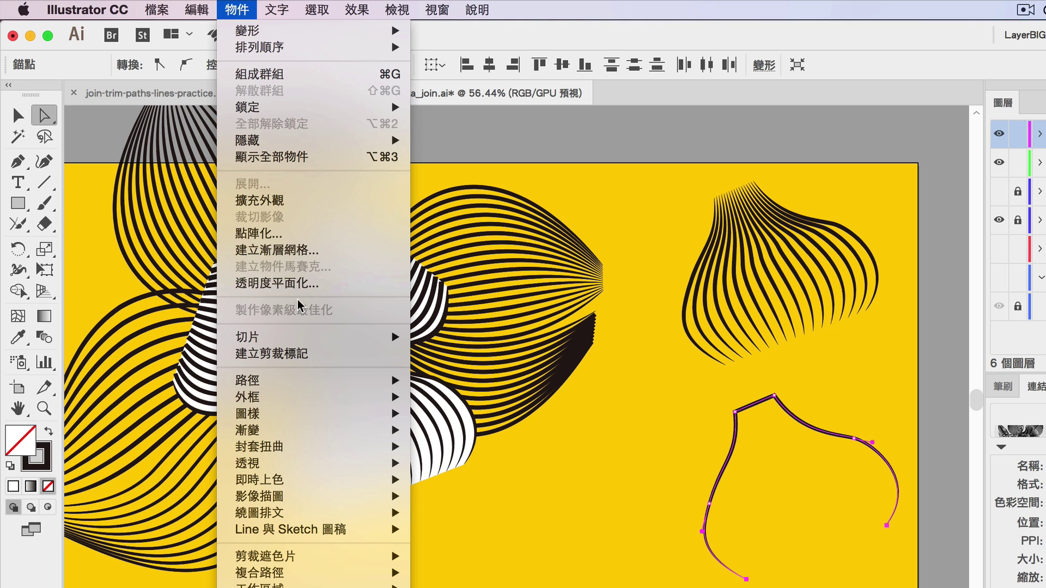
pyautogui.moveTo(269, 381)
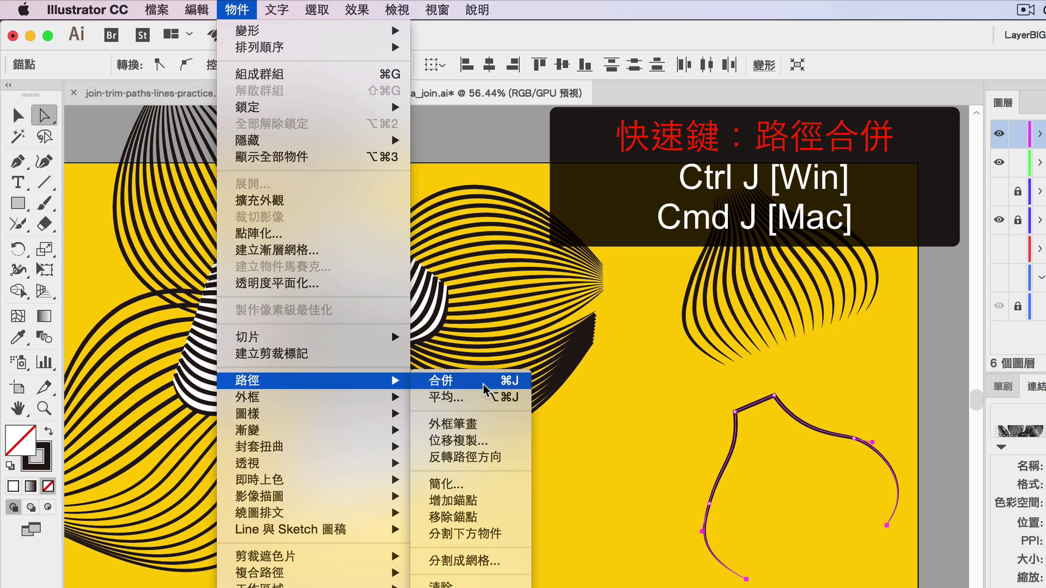
pyautogui.click(485, 389)
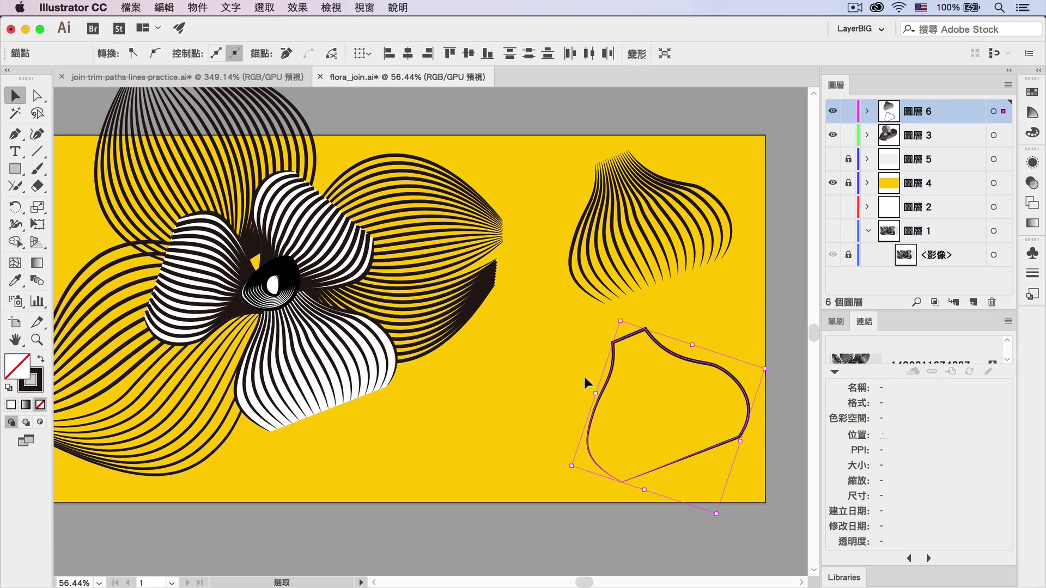
# Fill the closed petal outline with light grey CCCCCC
pyautogui.click(591, 377)
pyautogui.click(613, 377)
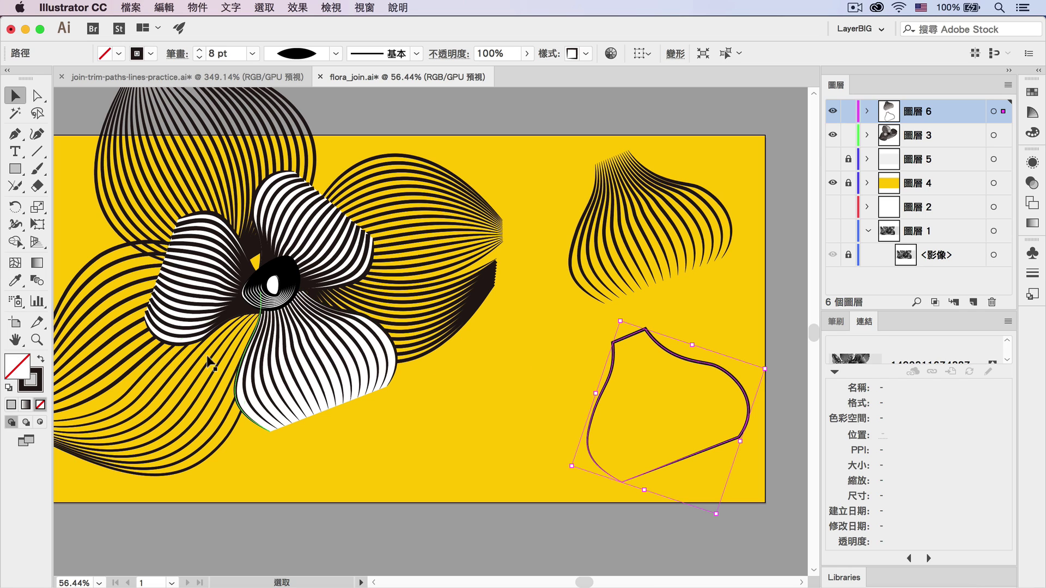
pyautogui.doubleClick(17, 369)
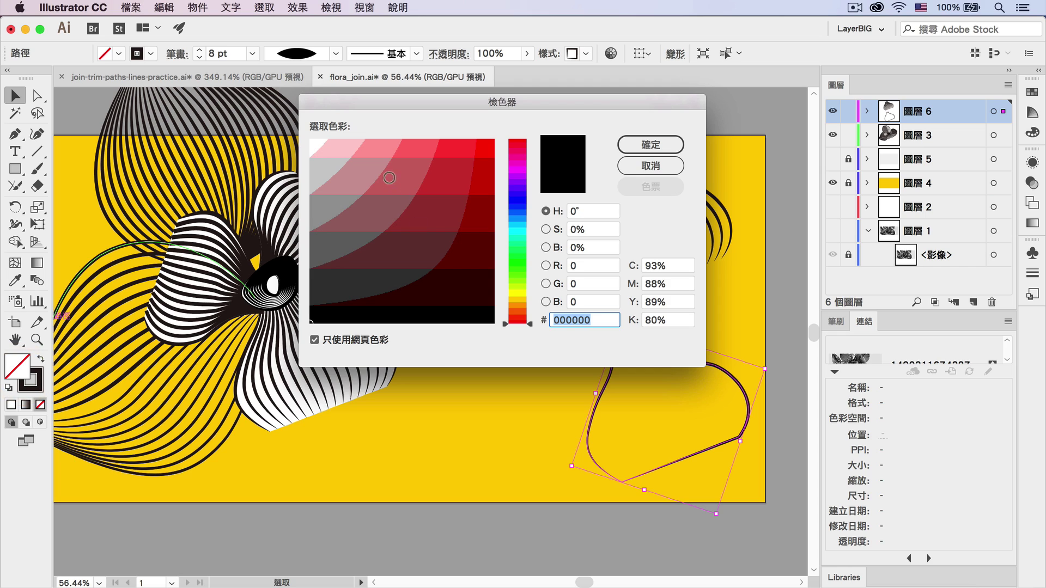
pyautogui.click(329, 167)
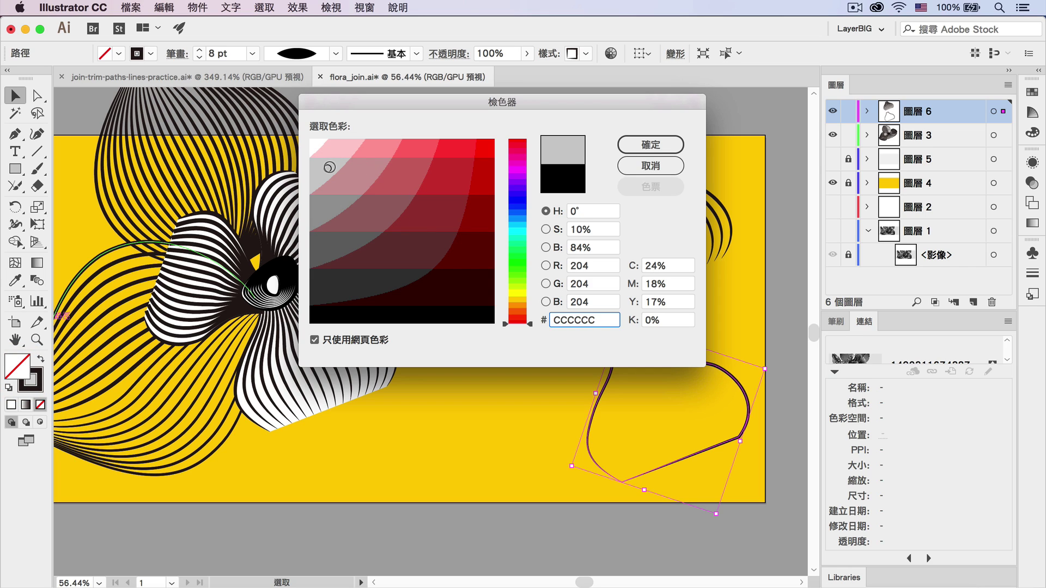
pyautogui.click(634, 145)
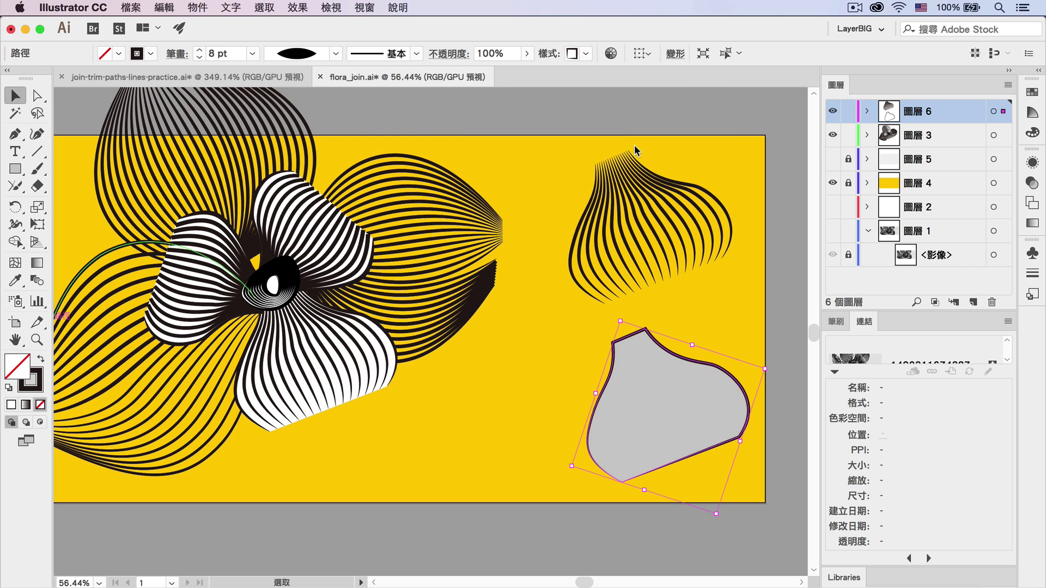
# Move the striped petal group down onto the grey petal shape
pyautogui.click(580, 350)
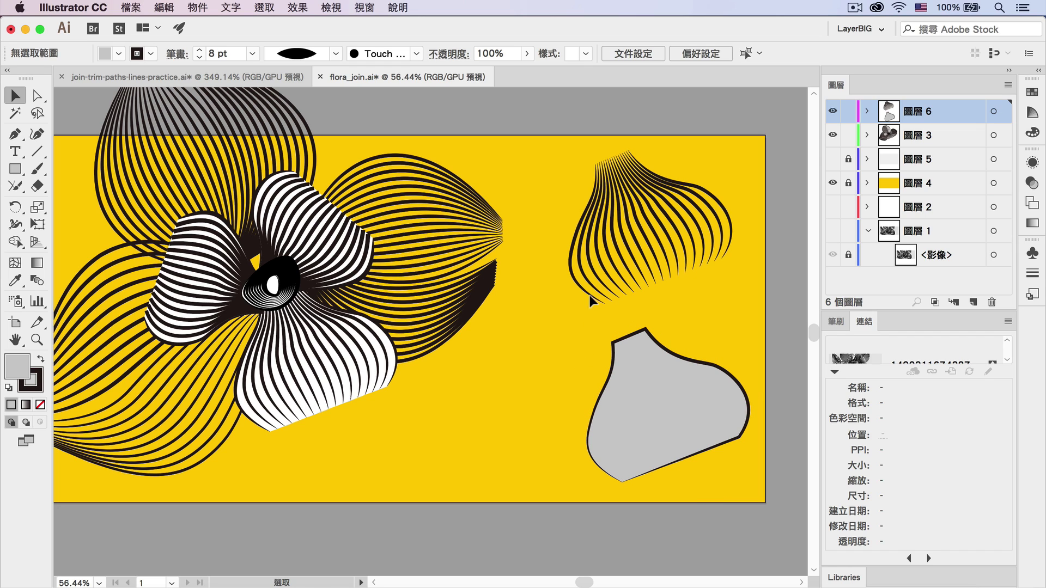
pyautogui.click(602, 269)
pyautogui.moveTo(601, 266); pyautogui.dragTo(621, 436)
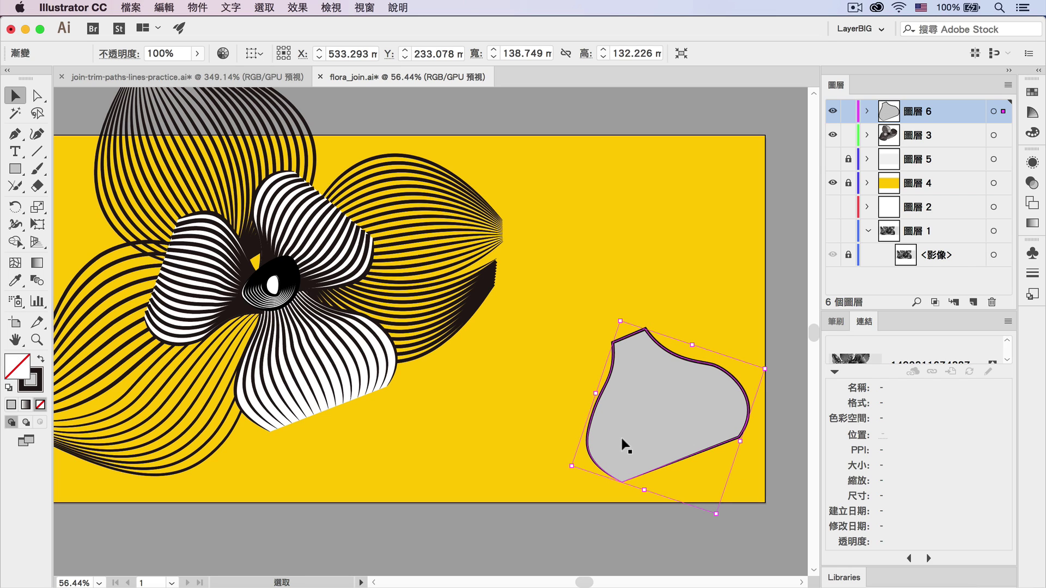
# Bring the striped petal group to the front over the grey shape, then deselect
pyautogui.click(188, 8)
pyautogui.moveTo(260, 38)
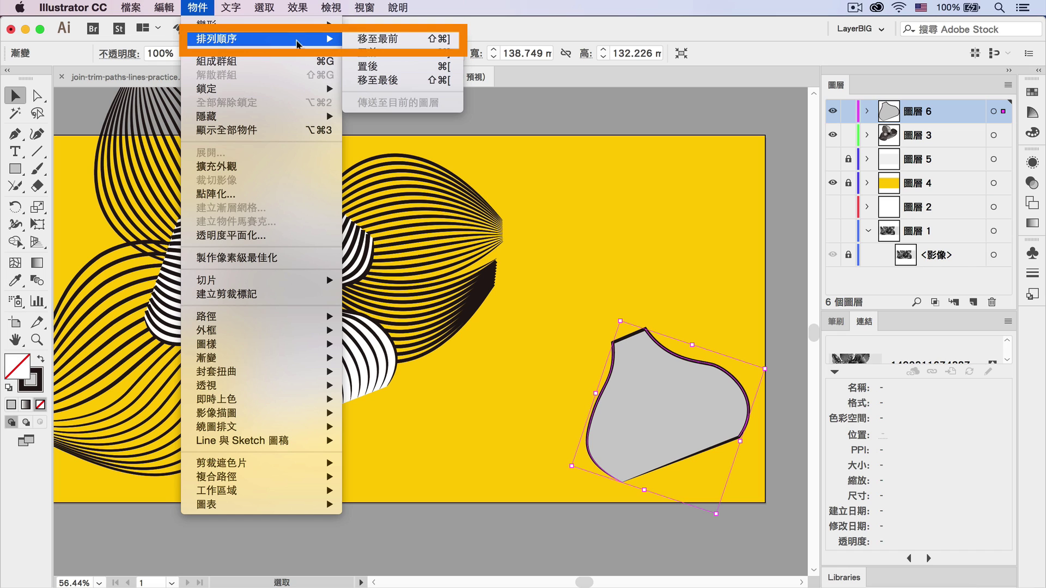
pyautogui.click(409, 41)
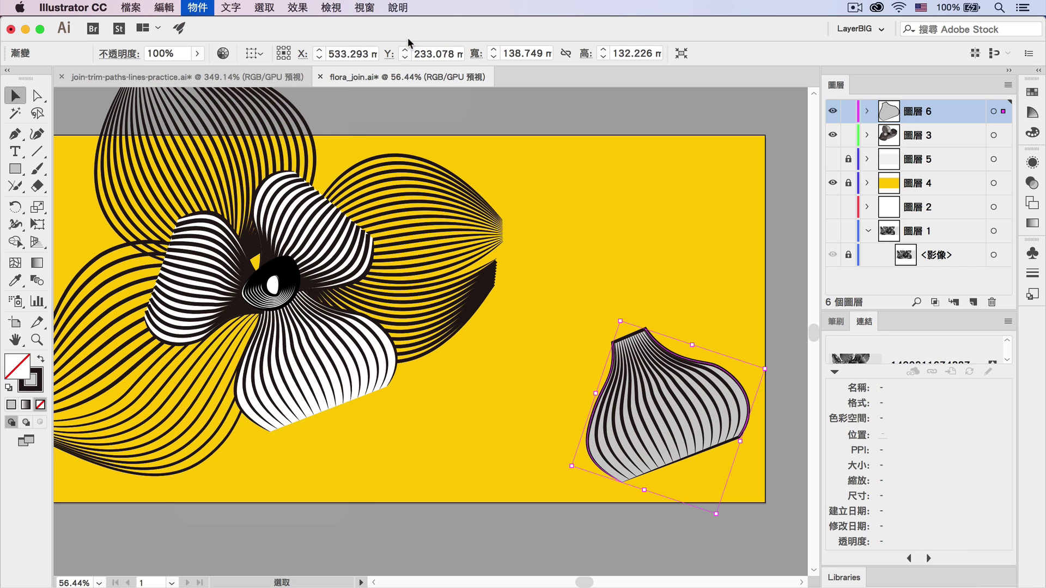
pyautogui.click(634, 118)
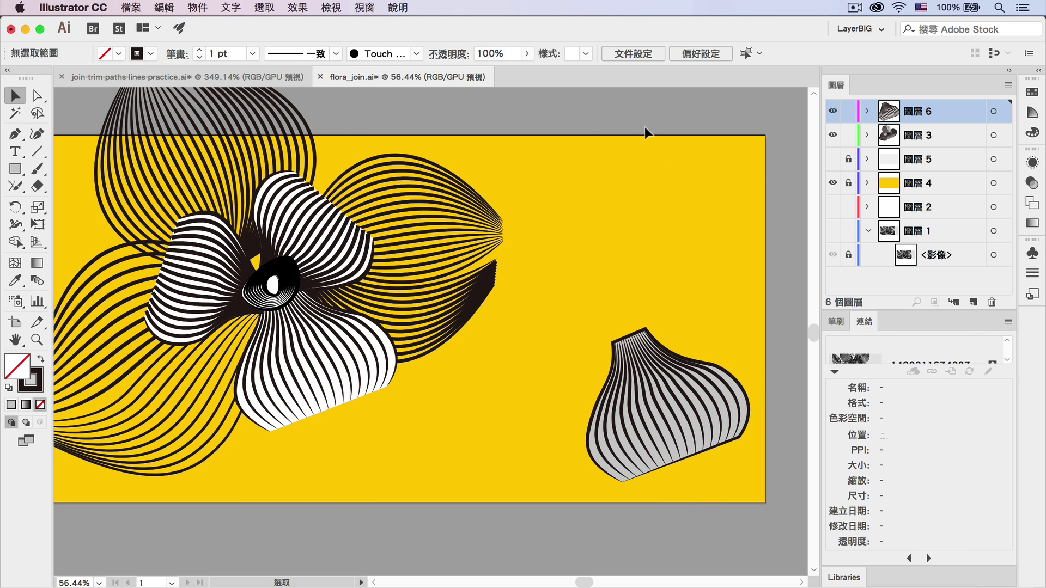